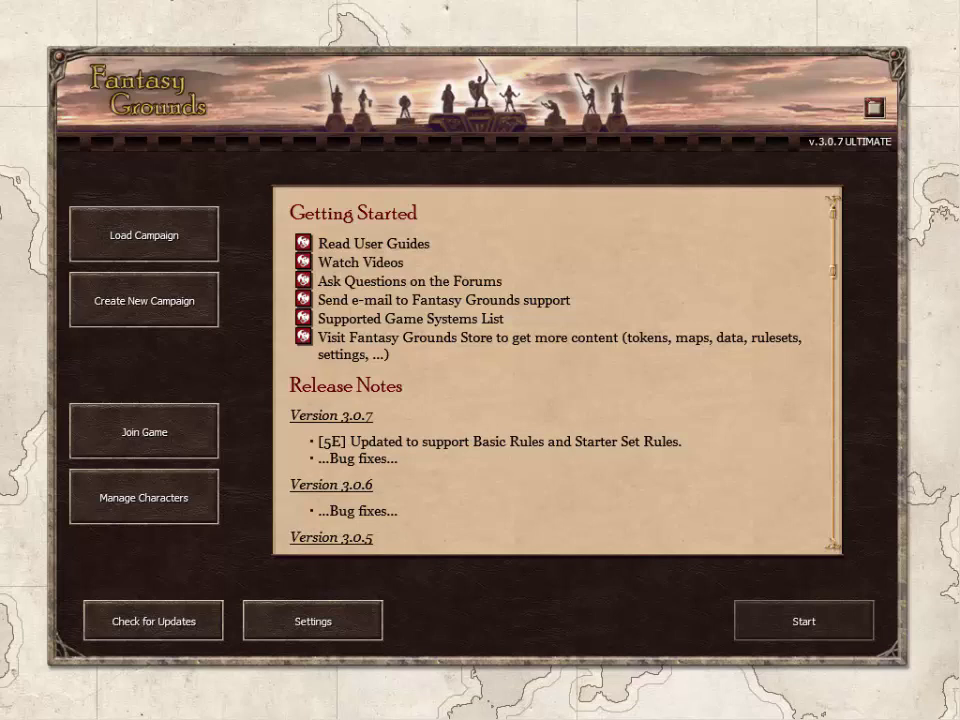
Create a SavageWorlds-ruleset campaign called SW4 and launch it to the tabletop.
{"action": "left_click", "coordinate": [163, 326]}
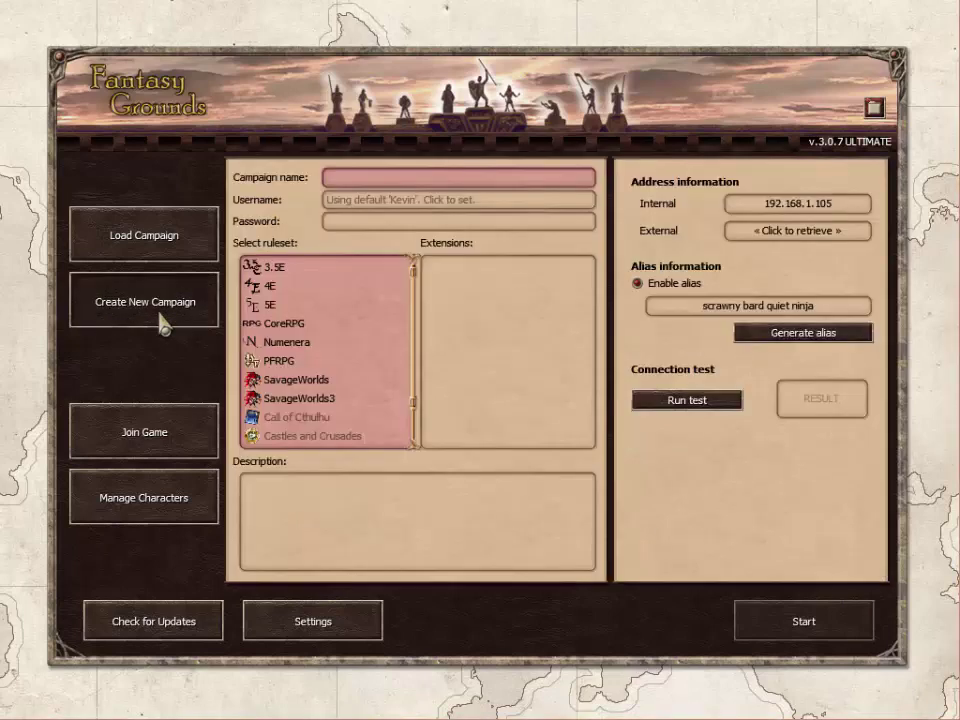
{"action": "left_click", "coordinate": [326, 380]}
{"action": "left_click", "coordinate": [437, 182]}
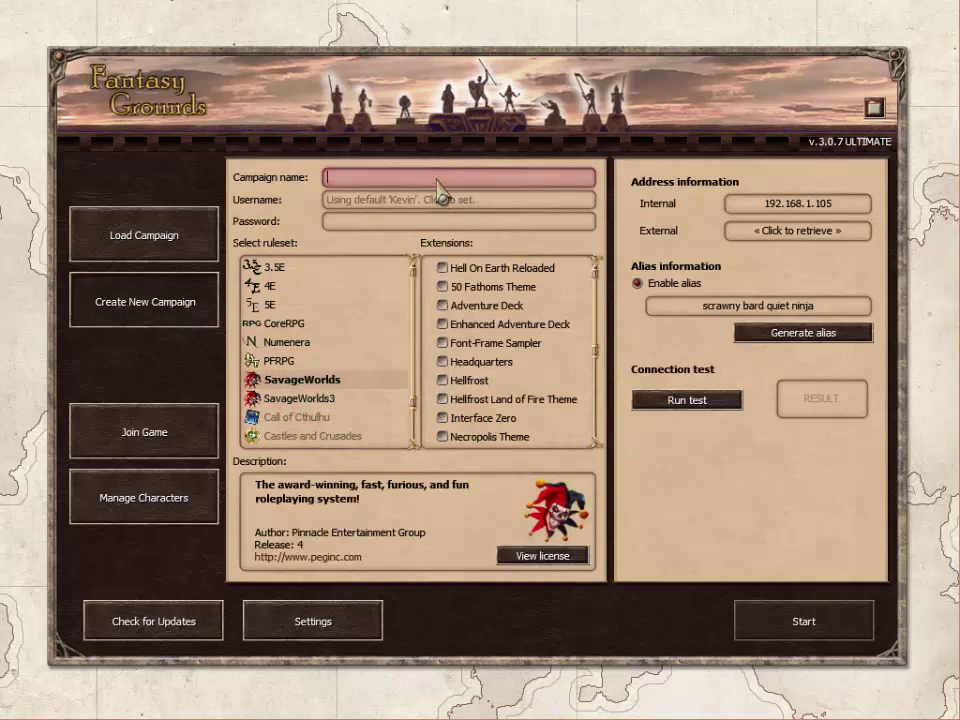
{"action": "type", "text": "SW"}
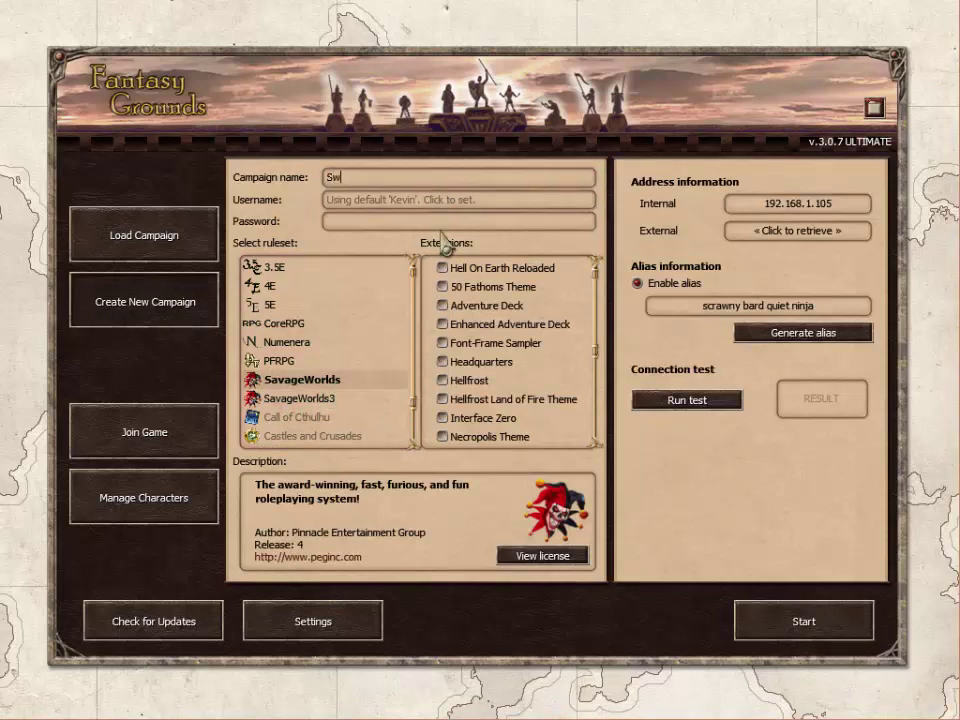
{"action": "type", "text": "4"}
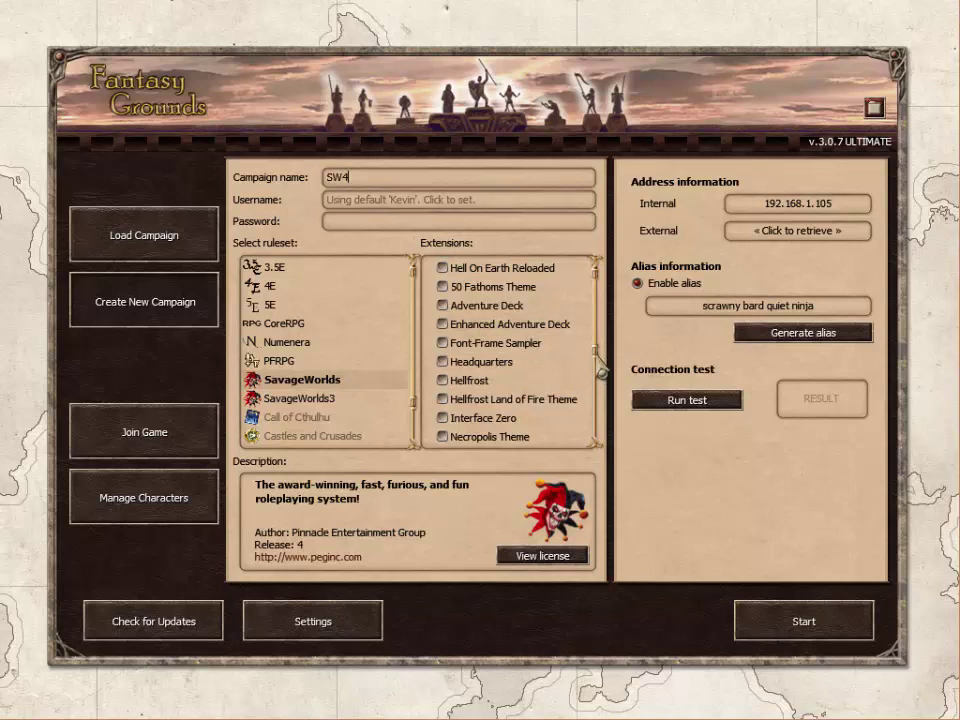
{"action": "left_click_drag", "start_coordinate": [600, 381], "coordinate": [615, 349]}
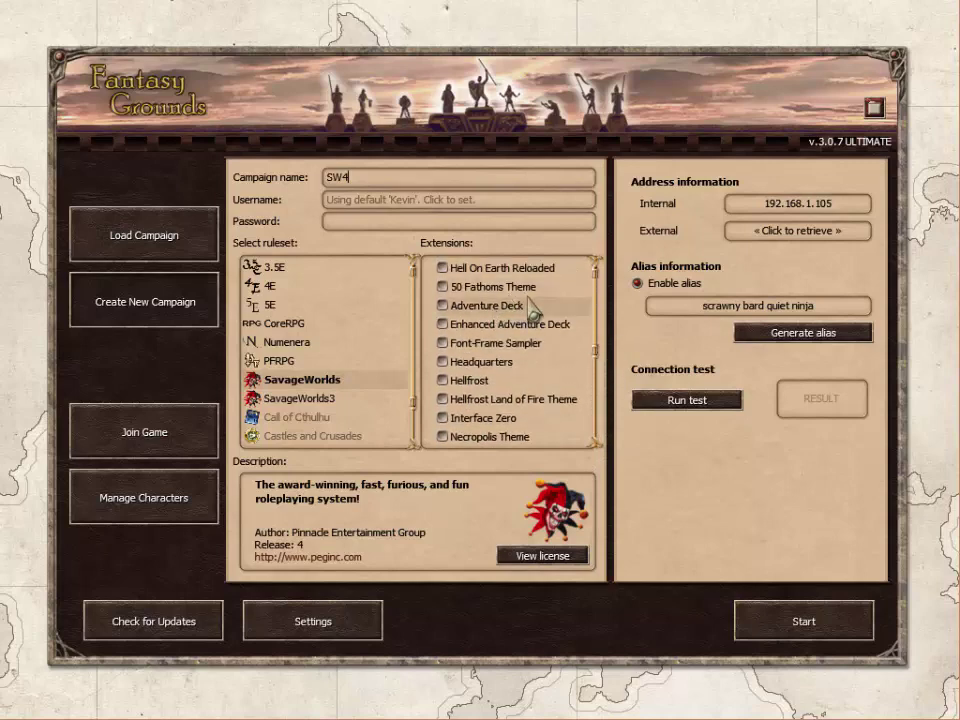
{"action": "left_click_drag", "start_coordinate": [603, 347], "coordinate": [621, 336]}
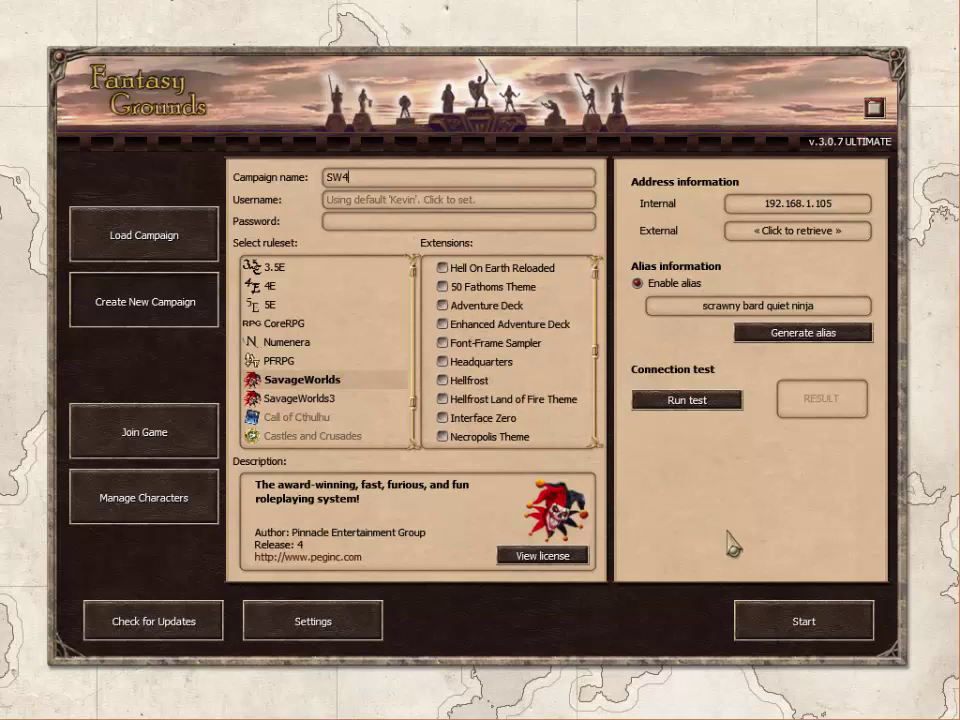
{"action": "left_click", "coordinate": [832, 635]}
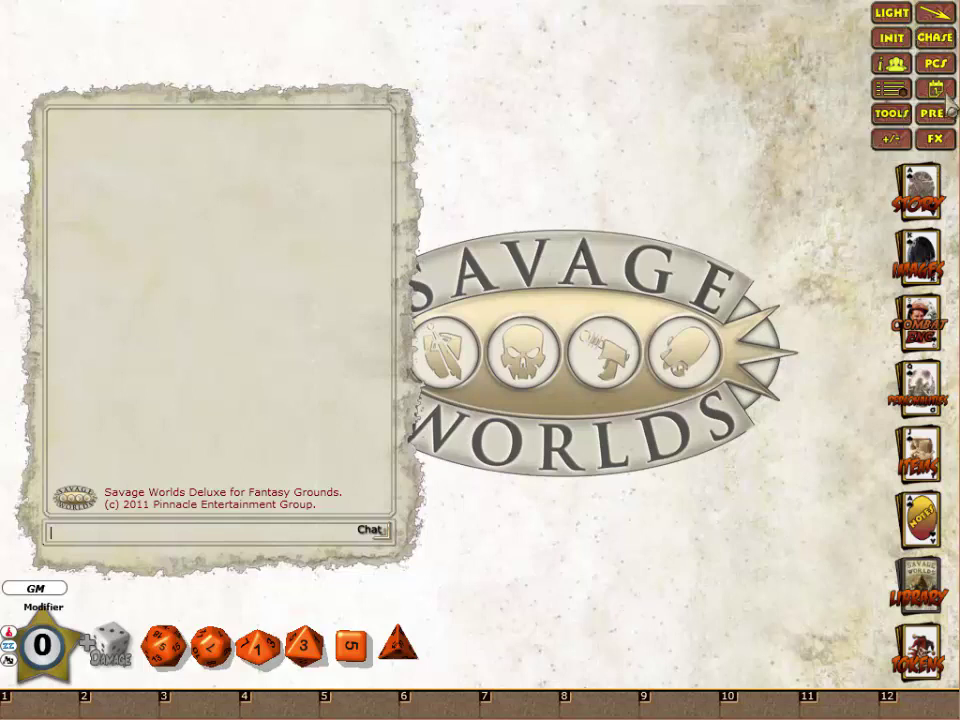
Activate the SW Deluxe GM Guide and Player Guide modules, sharing the Player Guide with players.
{"action": "left_click", "coordinate": [925, 603]}
{"action": "left_click", "coordinate": [296, 582]}
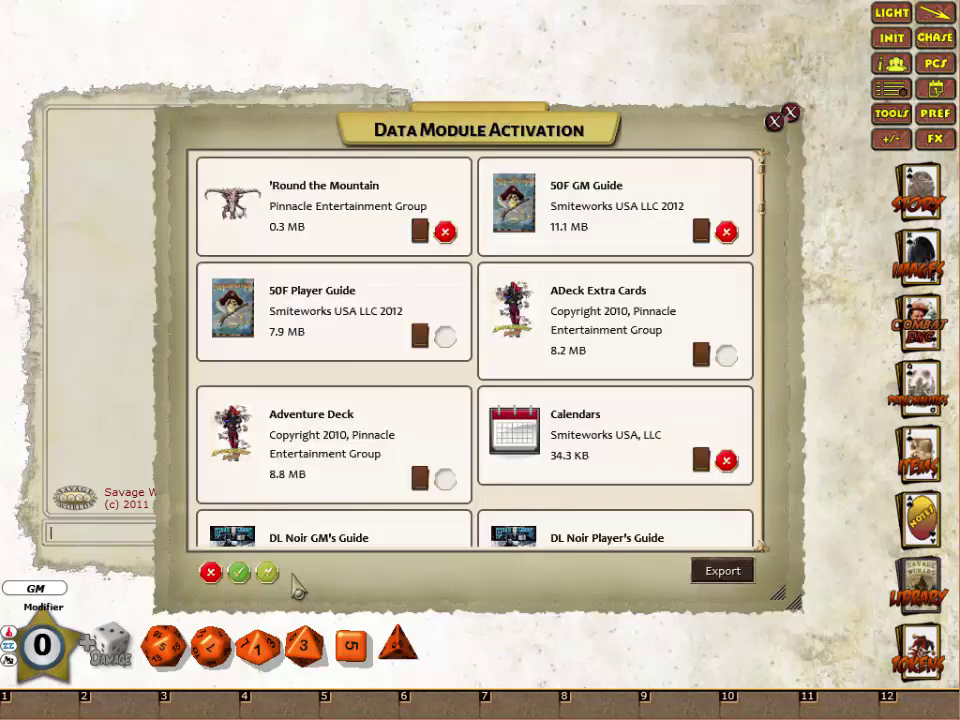
{"action": "left_click_drag", "start_coordinate": [770, 230], "coordinate": [778, 471]}
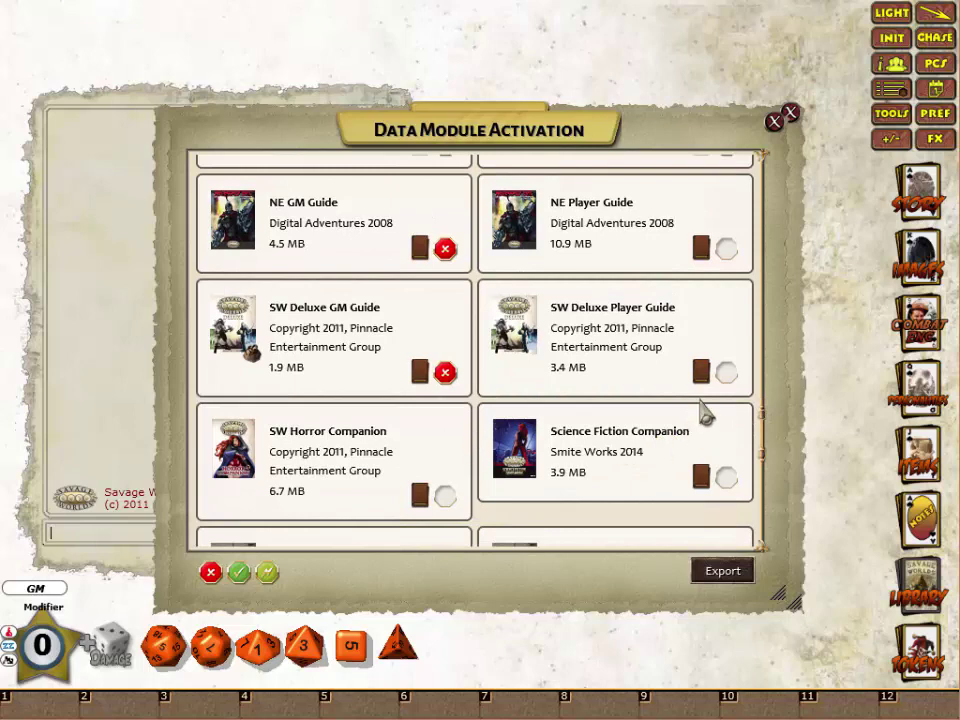
{"action": "left_click", "coordinate": [416, 370]}
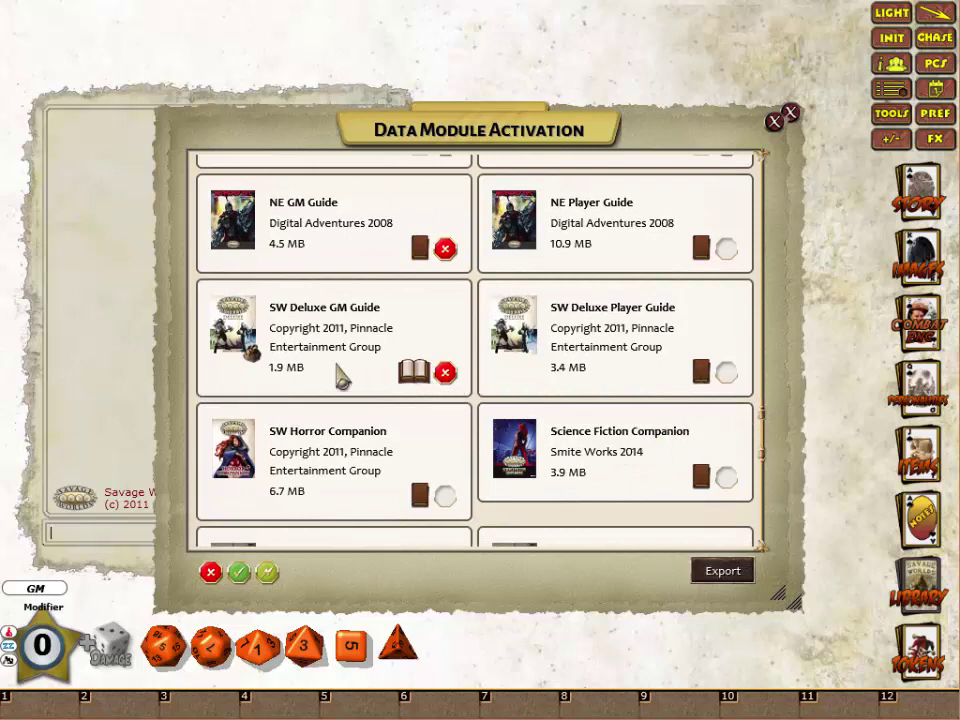
{"action": "left_click", "coordinate": [699, 377]}
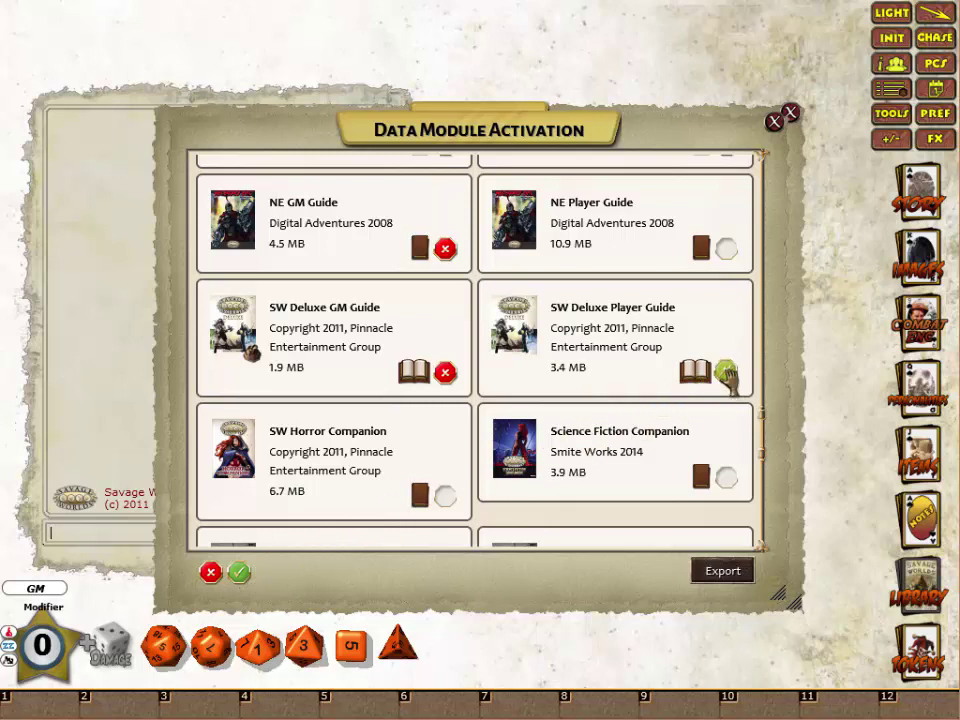
{"action": "left_click", "coordinate": [726, 375]}
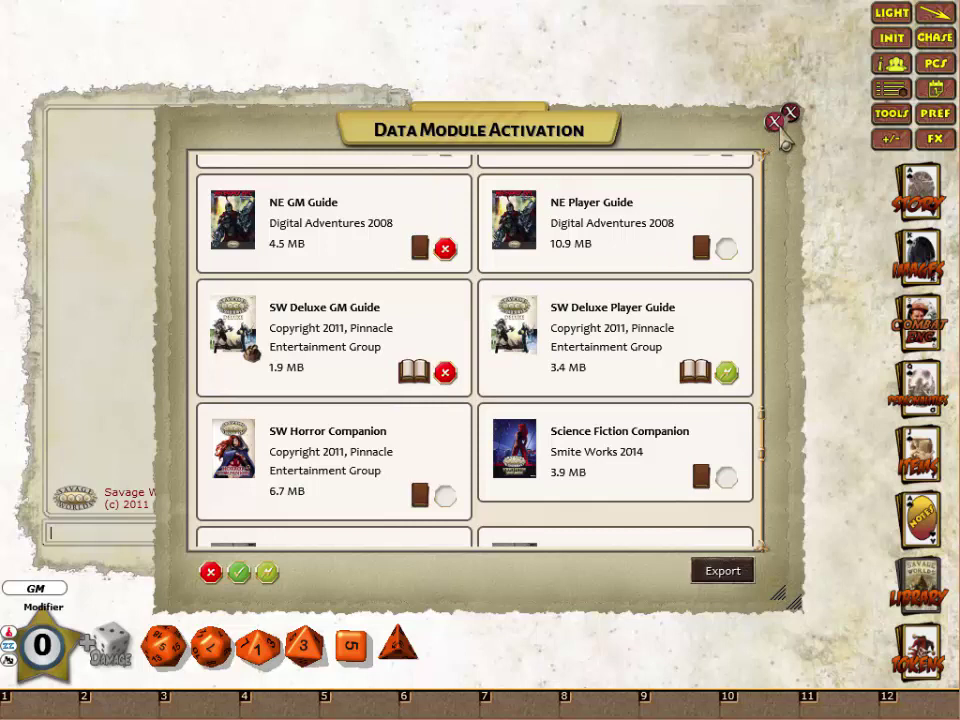
{"action": "left_click", "coordinate": [781, 134]}
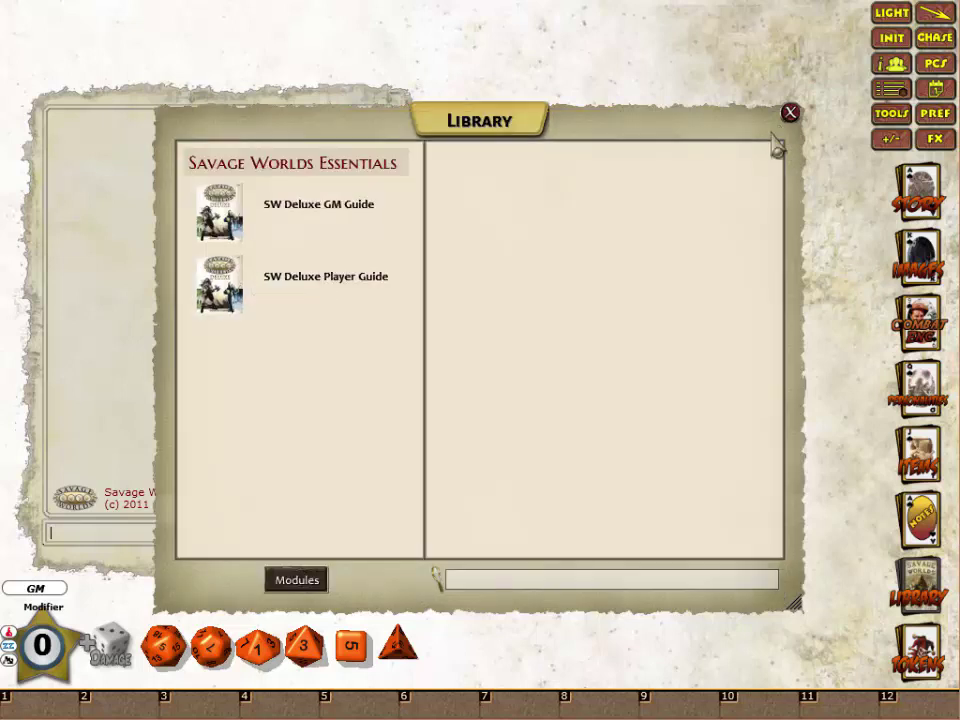
Browse the SW Deluxe Player Guide and GM Guide contents, then close the Library.
{"action": "left_click", "coordinate": [349, 290]}
{"action": "left_click_drag", "start_coordinate": [780, 278], "coordinate": [407, 223]}
{"action": "left_click", "coordinate": [407, 223]}
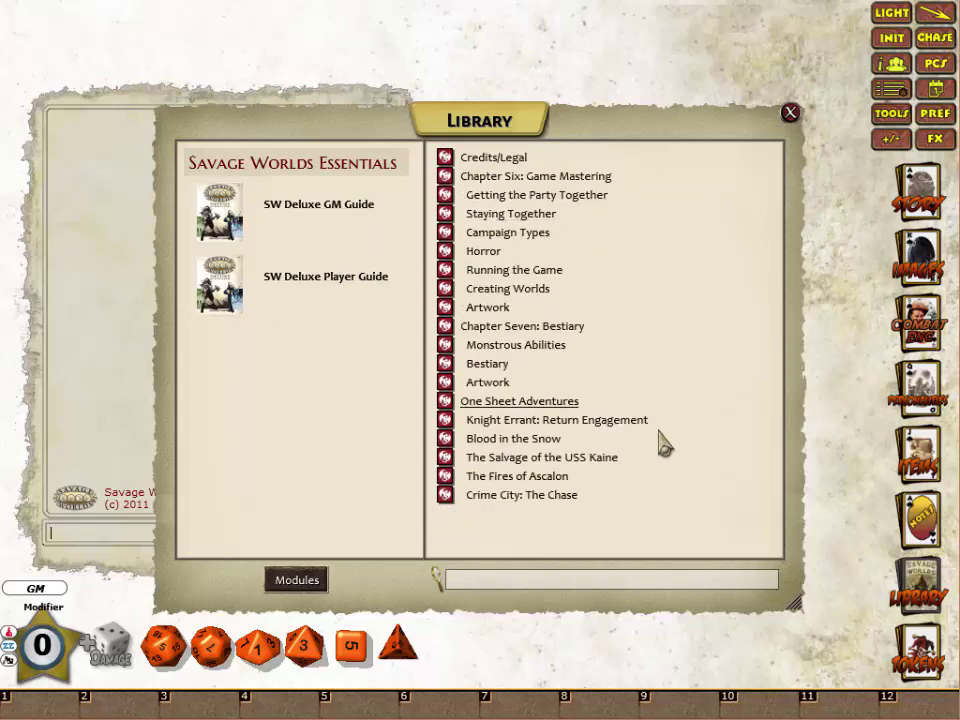
{"action": "left_click", "coordinate": [790, 112]}
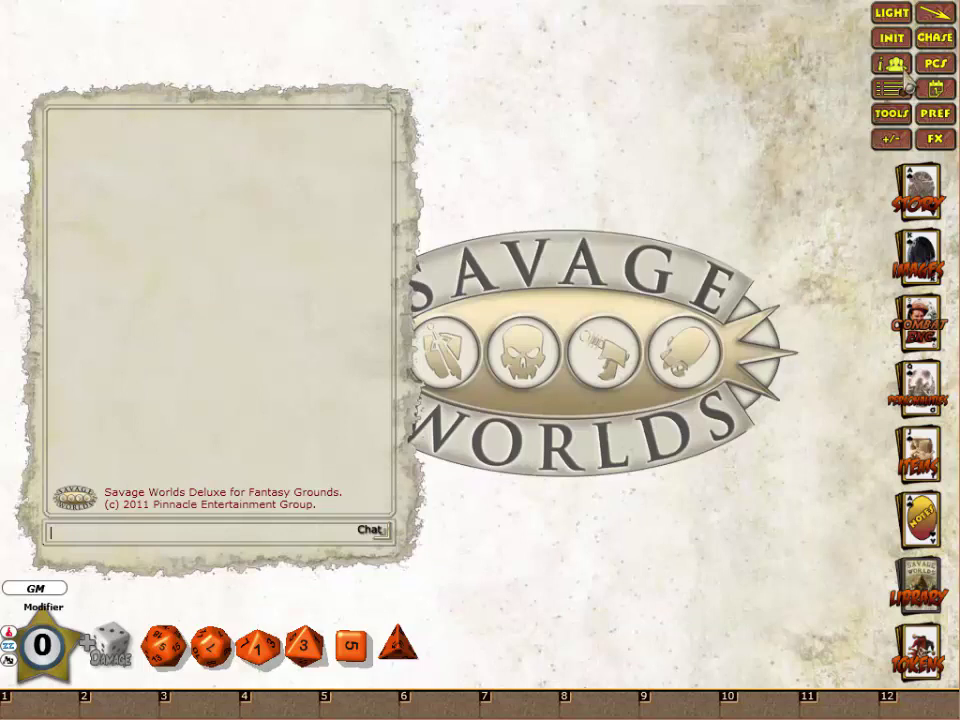
Open the campaign Options and switch Chat: Mood features from Off to On.
{"action": "left_click", "coordinate": [932, 112]}
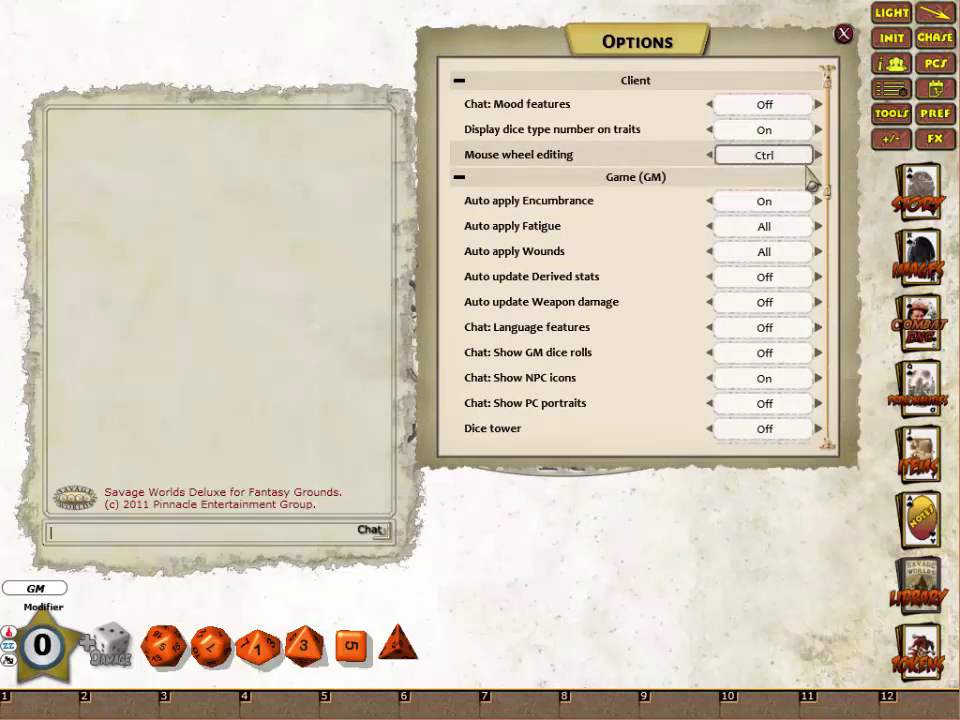
{"action": "scroll", "coordinate": [834, 212], "scroll_direction": "down", "scroll_amount": 5}
{"action": "left_click_drag", "start_coordinate": [841, 313], "coordinate": [826, 198]}
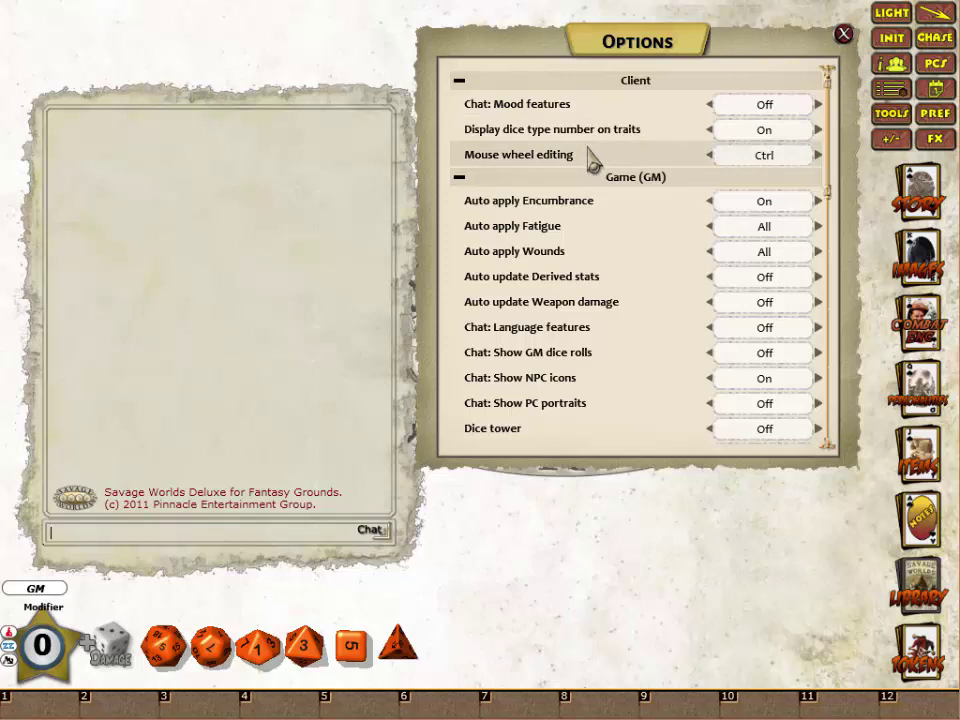
{"action": "left_click", "coordinate": [765, 106]}
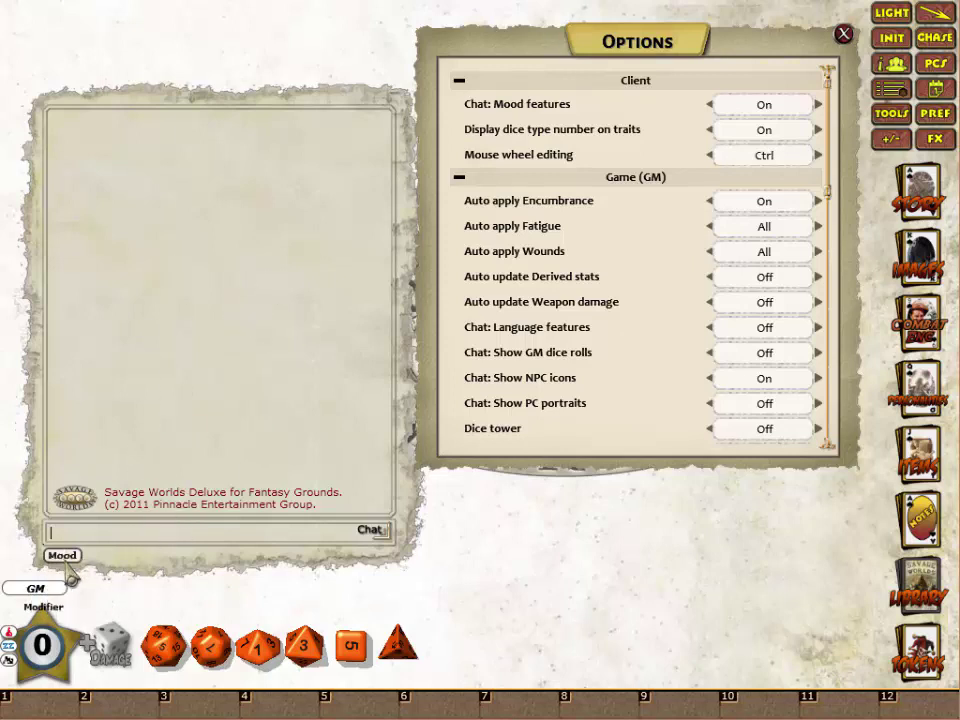
Send 'Pipe down people!' to chat with the Angry mood, then clear the mood.
{"action": "left_click", "coordinate": [62, 558]}
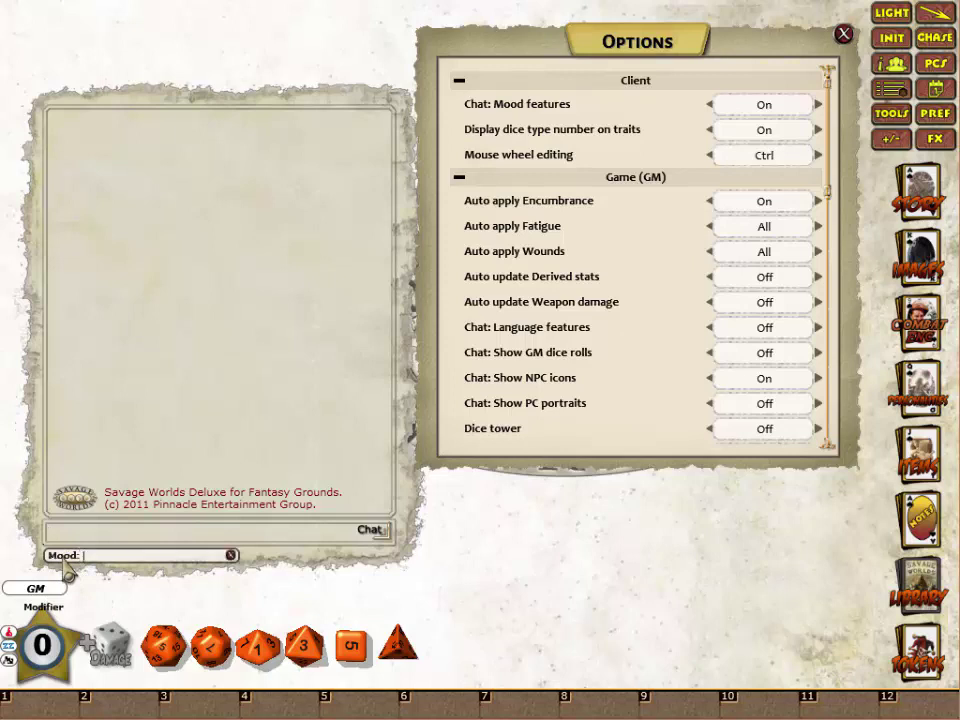
{"action": "type", "text": "Angry"}
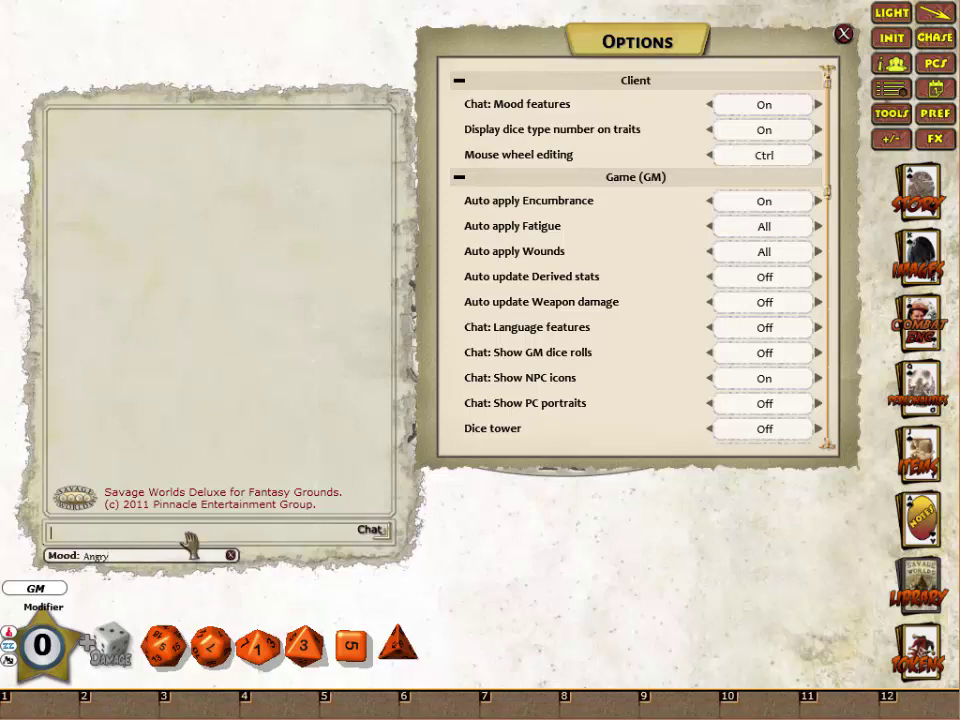
{"action": "type", "text": "): Pipe down"}
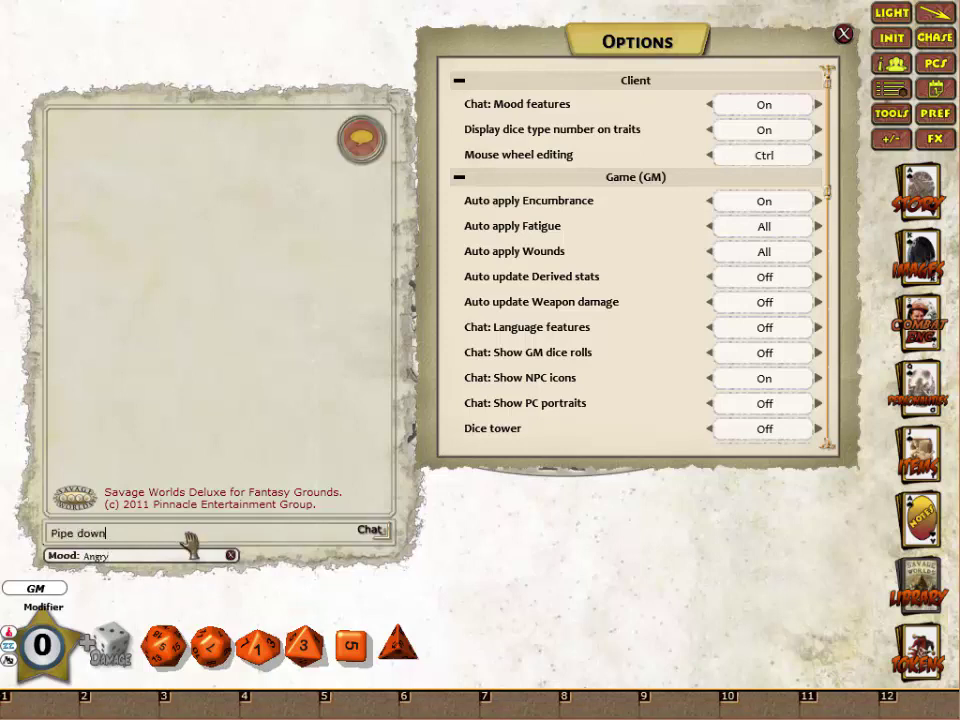
{"action": "type", "text": " people!"}
{"action": "key", "text": "Return"}
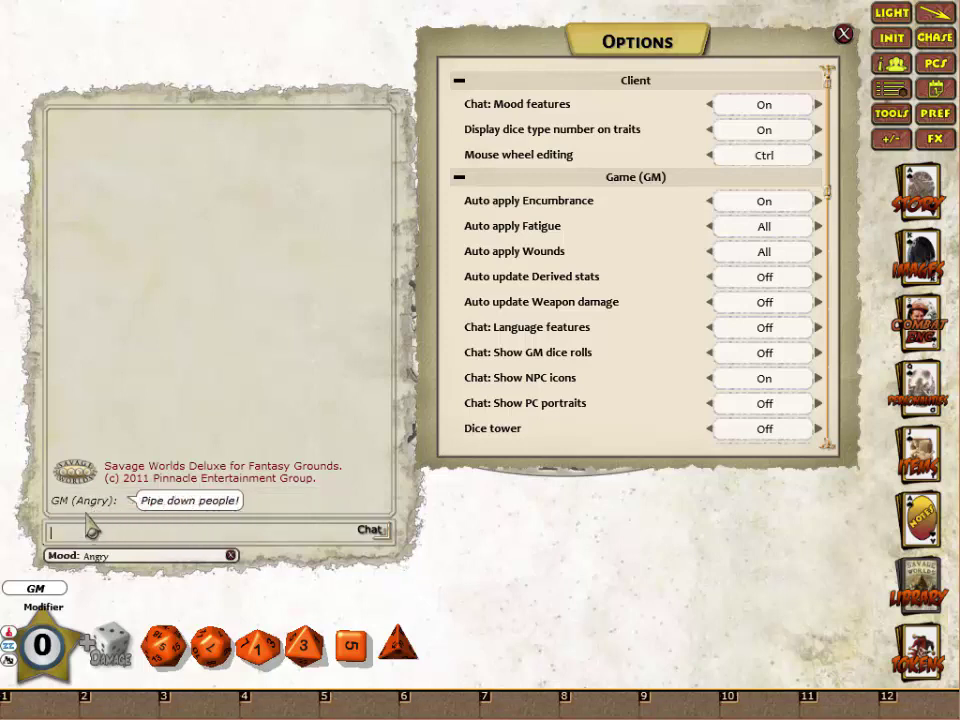
{"action": "left_click", "coordinate": [231, 555]}
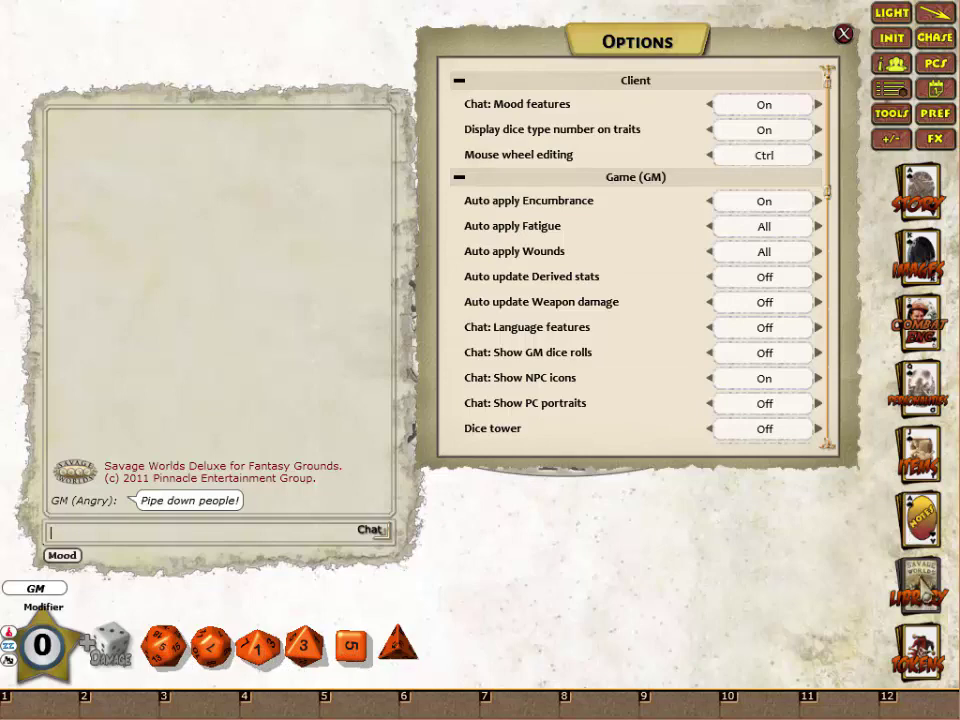
Open the Air Elemental record from the SW Deluxe GM Guide's Bestiary.
{"action": "left_click", "coordinate": [917, 590]}
{"action": "left_click", "coordinate": [345, 215]}
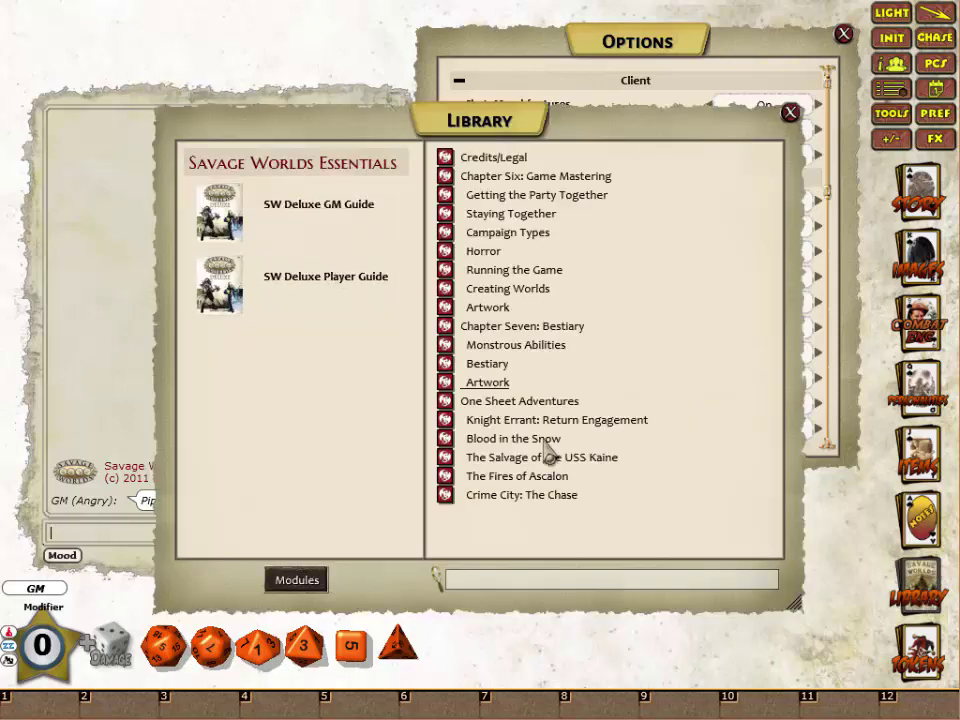
{"action": "left_click", "coordinate": [490, 364]}
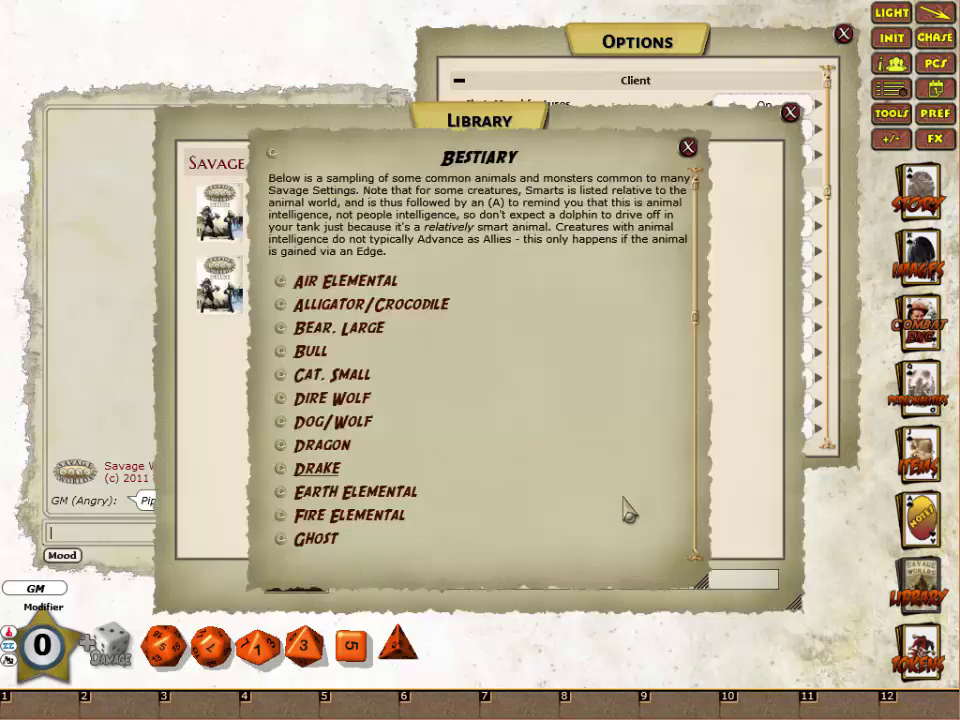
{"action": "left_click", "coordinate": [350, 282]}
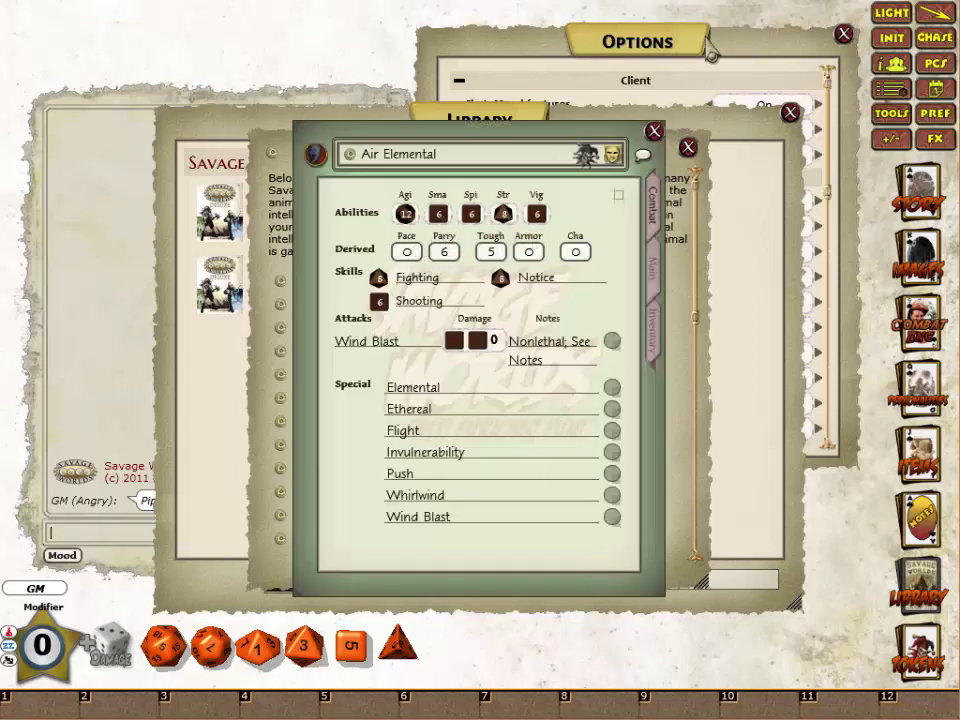
Turn 'Display dice type number on traits' off and back on, comparing the Air Elemental's traits.
{"action": "left_click_drag", "start_coordinate": [530, 32], "coordinate": [800, 32]}
{"action": "left_click", "coordinate": [843, 112]}
{"action": "left_click", "coordinate": [450, 138]}
{"action": "left_click_drag", "start_coordinate": [450, 138], "coordinate": [257, 104]}
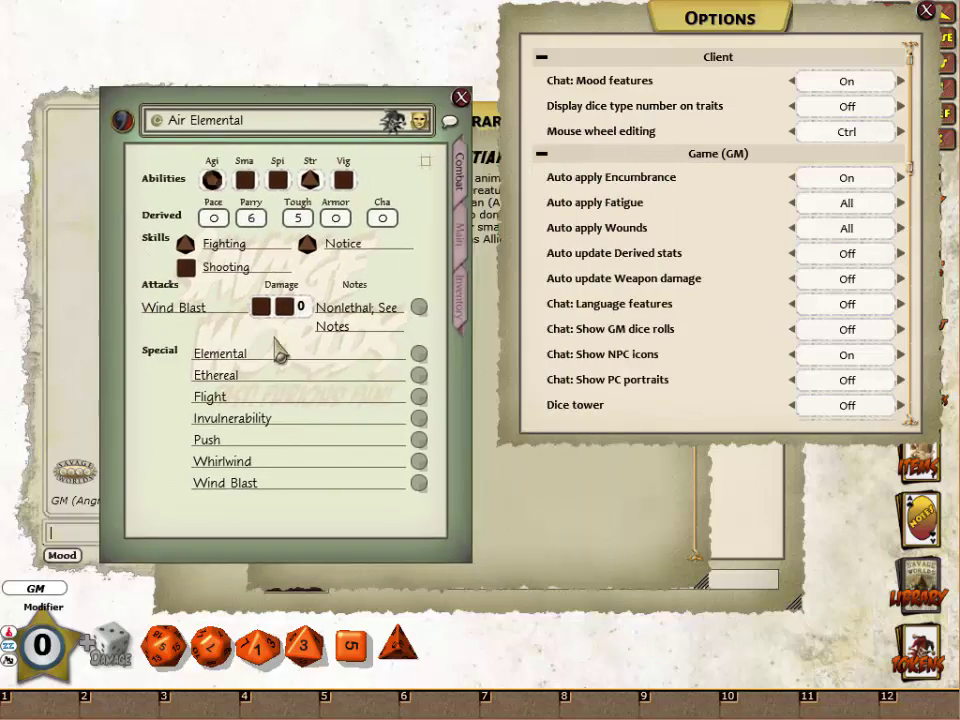
{"action": "left_click", "coordinate": [845, 110]}
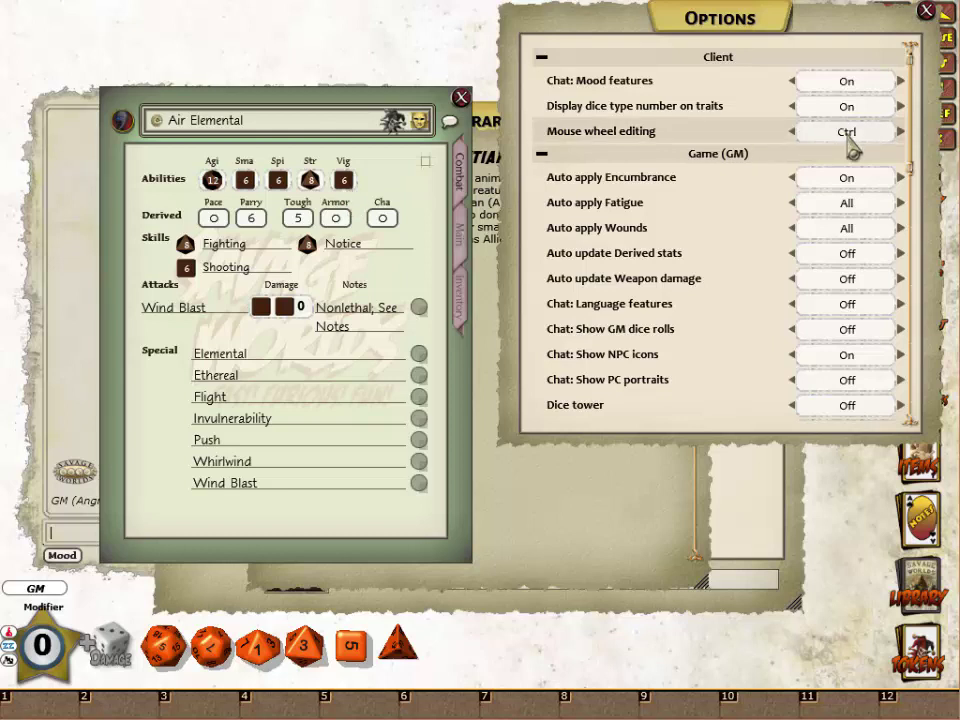
Try mouse wheel editing with the Ctrl modifier held.
{"action": "key", "text": "ctrl"}
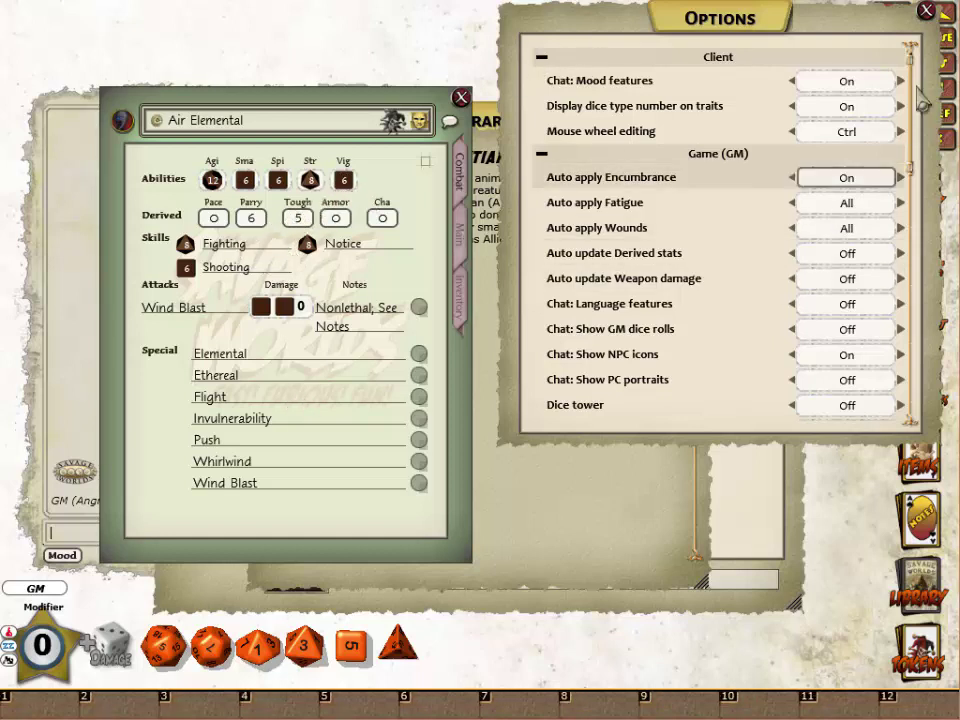
{"action": "scroll", "coordinate": [643, 285], "scroll_direction": "down", "scroll_amount": 3}
{"action": "scroll", "coordinate": [600, 288], "scroll_direction": "up", "scroll_amount": 3}
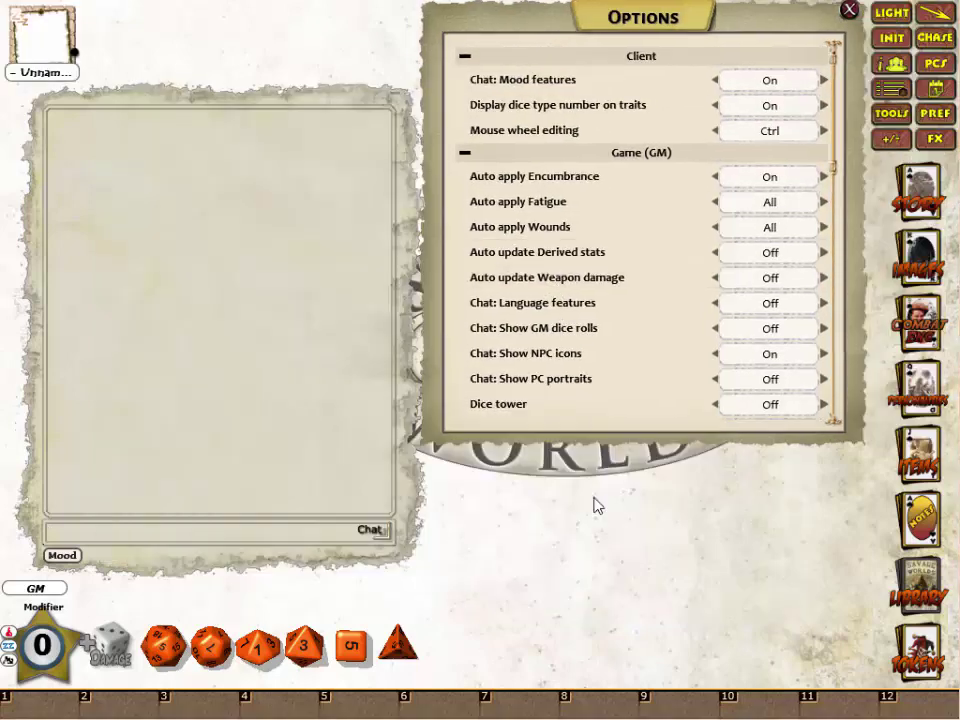
Collapse the Client options group, then check the character's Inventory Load Limit and close the sheet.
{"action": "left_click", "coordinate": [464, 56]}
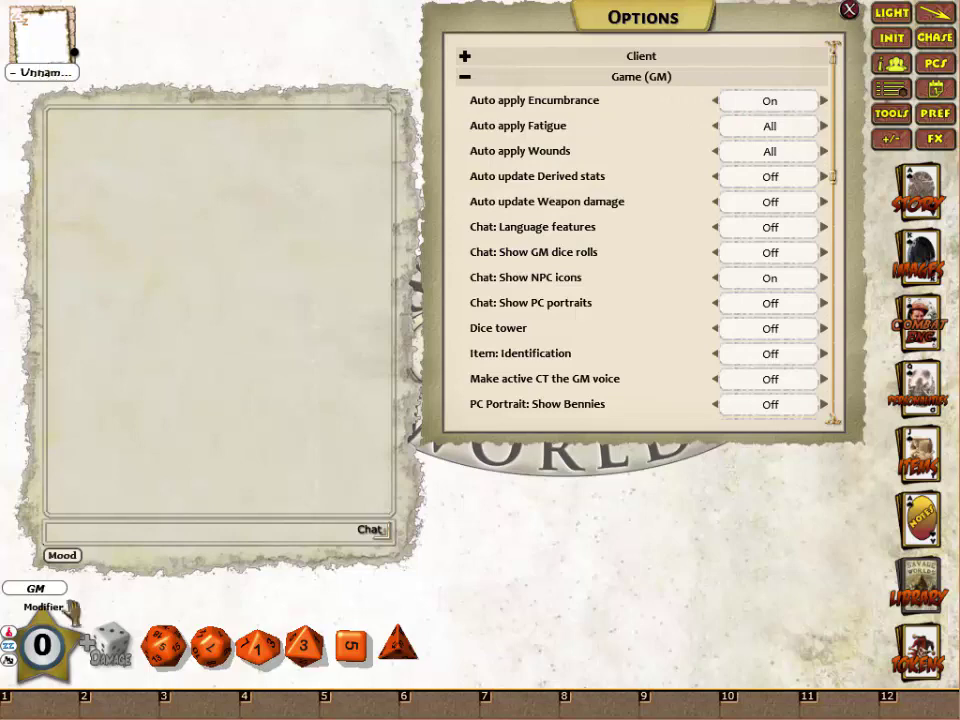
{"action": "left_click", "coordinate": [42, 32]}
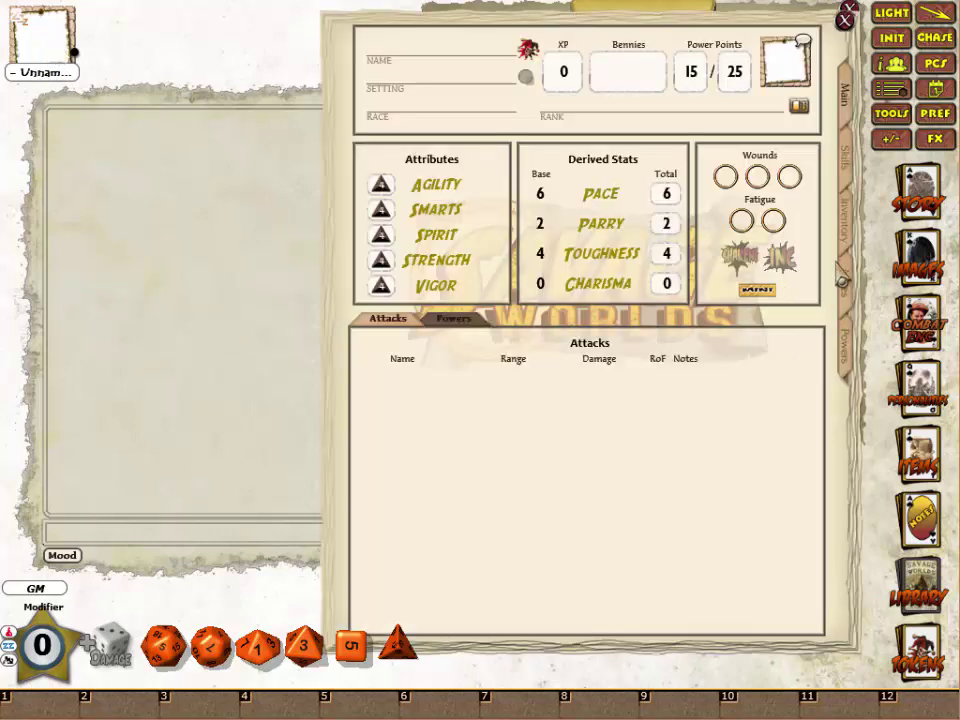
{"action": "left_click", "coordinate": [845, 225]}
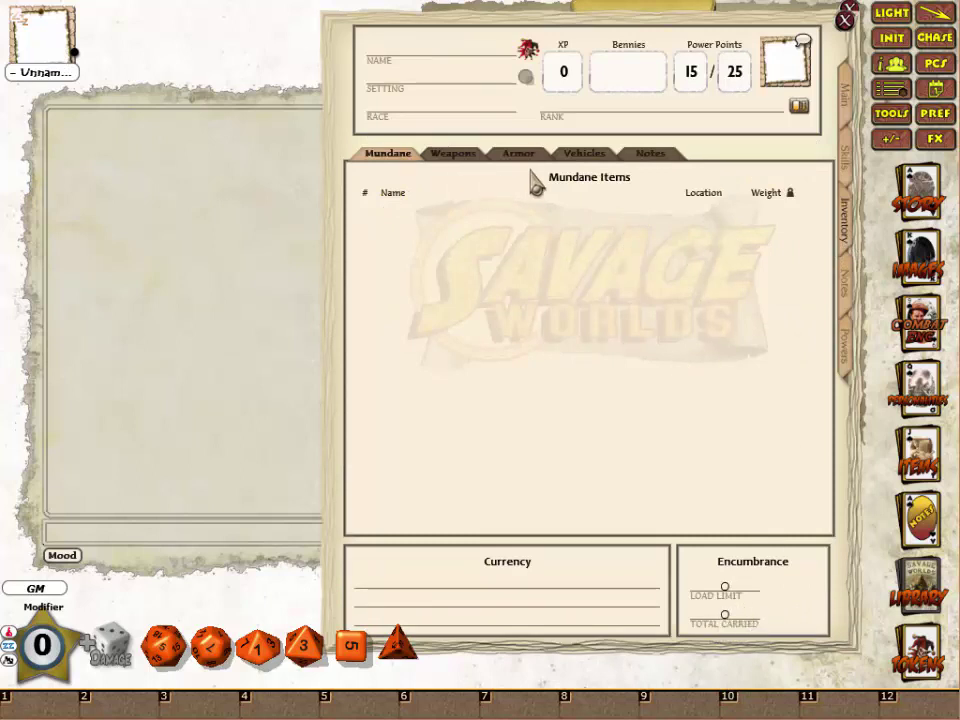
{"action": "left_click", "coordinate": [724, 586]}
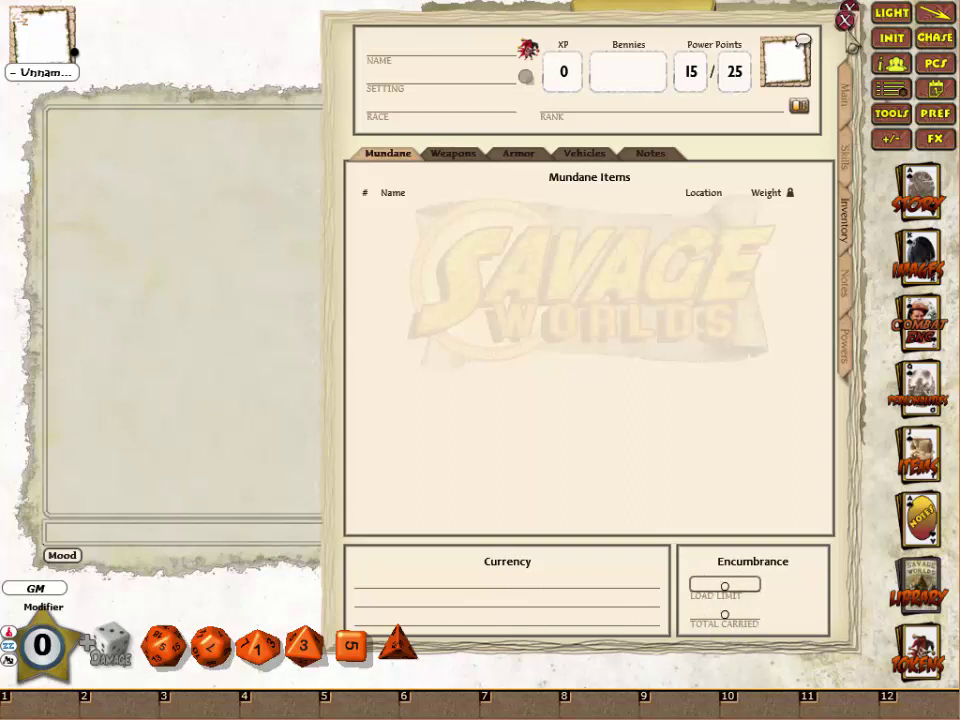
{"action": "left_click", "coordinate": [846, 20]}
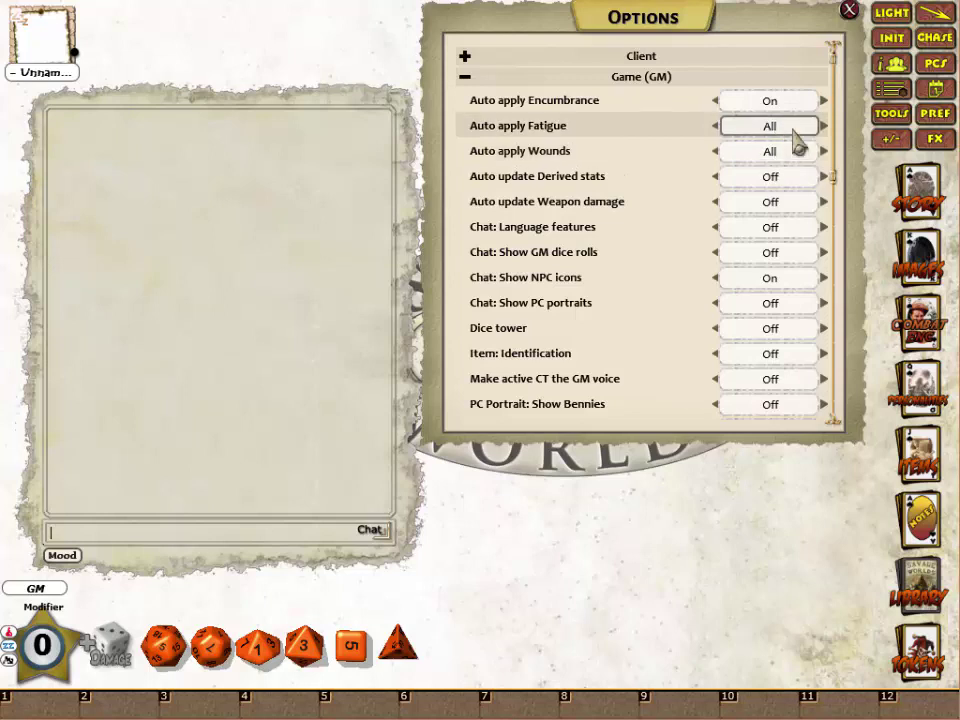
Mark one Fatigue and two Wounds on the unnamed character's sheet.
{"action": "left_click", "coordinate": [36, 36]}
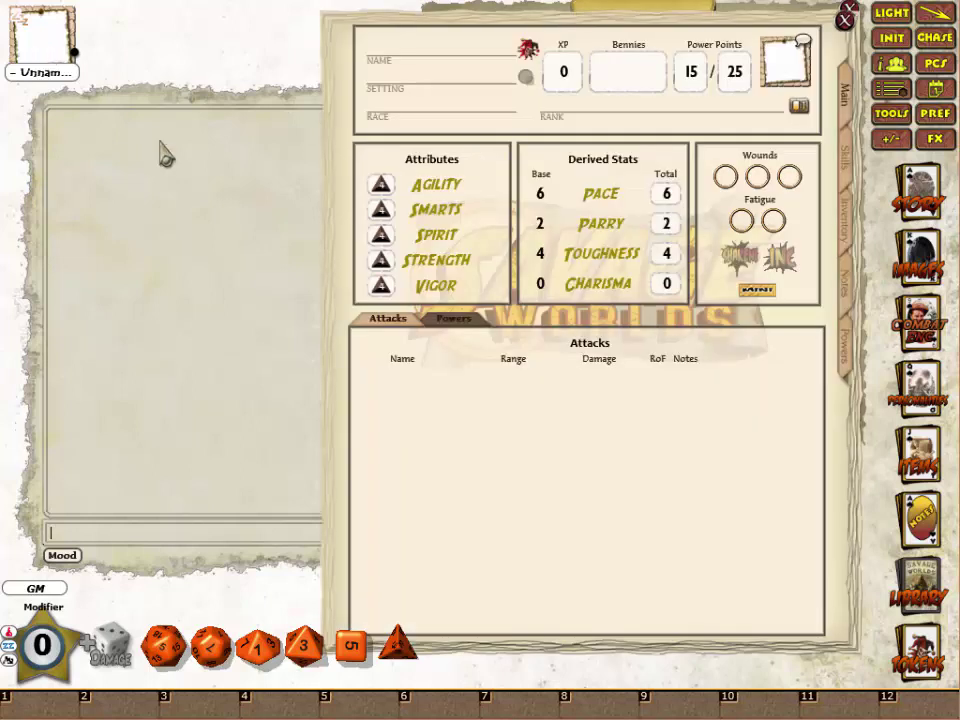
{"action": "left_click", "coordinate": [743, 221]}
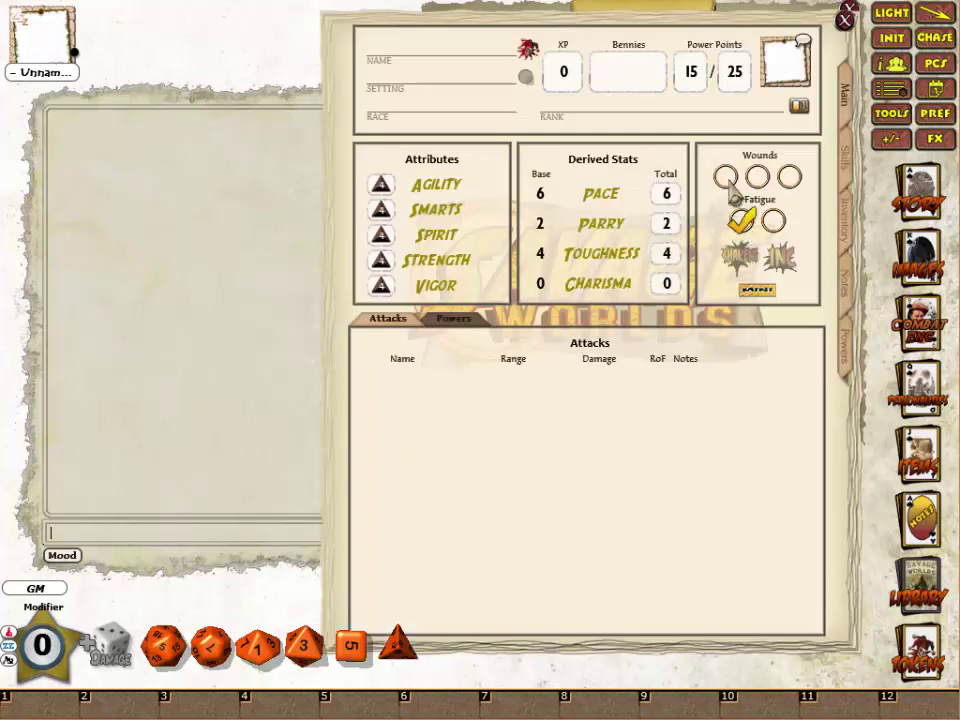
{"action": "left_click", "coordinate": [757, 177]}
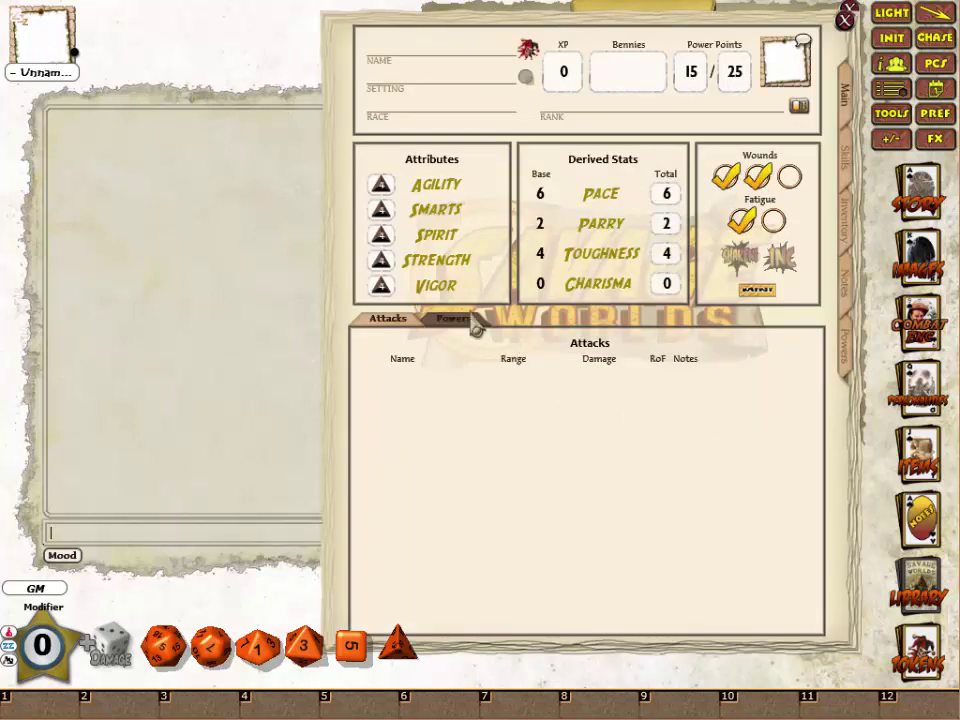
Roll Agility three times into chat with the penalties, getting -3, -1 and 3.
{"action": "double_click", "coordinate": [381, 186]}
{"action": "left_click_drag", "start_coordinate": [368, 482], "coordinate": [470, 494]}
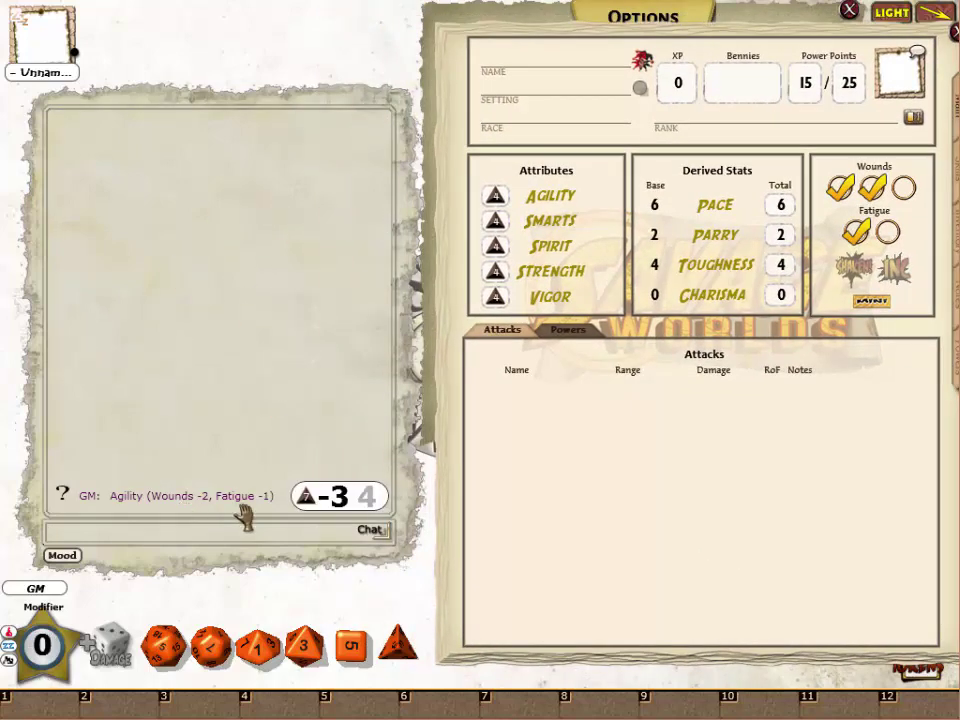
{"action": "left_click_drag", "start_coordinate": [707, 456], "coordinate": [671, 424]}
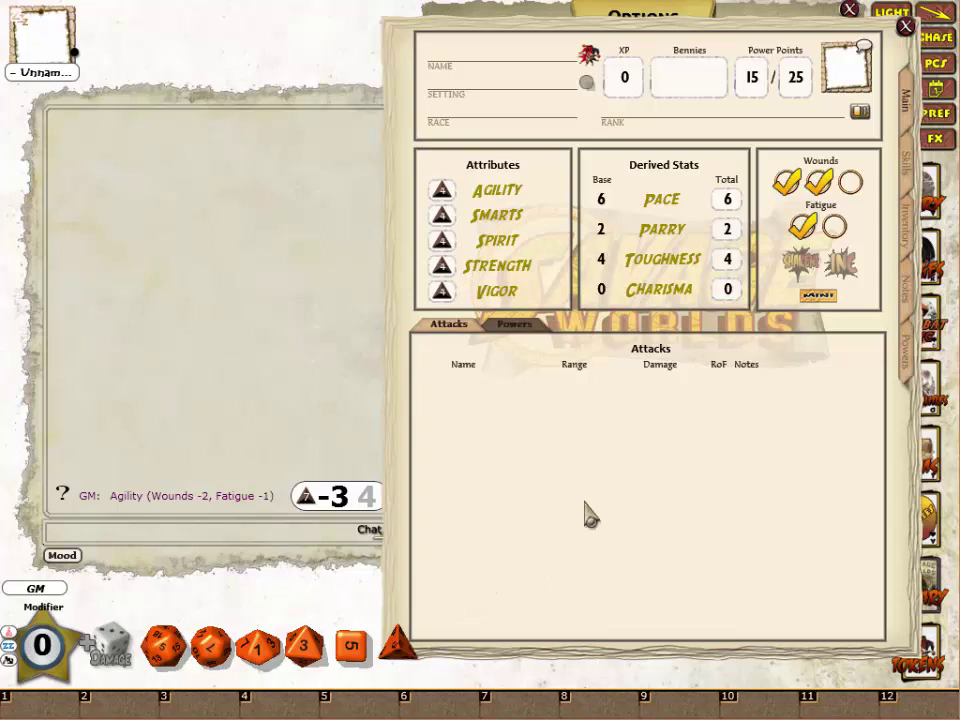
{"action": "left_click_drag", "start_coordinate": [441, 190], "coordinate": [193, 375]}
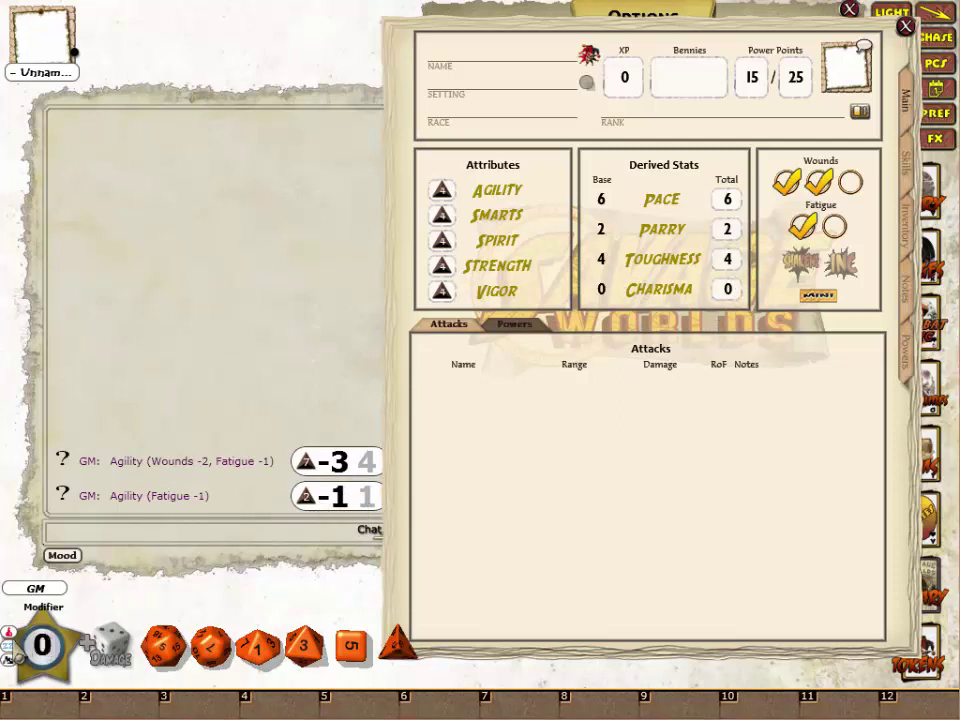
{"action": "left_click_drag", "start_coordinate": [441, 190], "coordinate": [167, 315]}
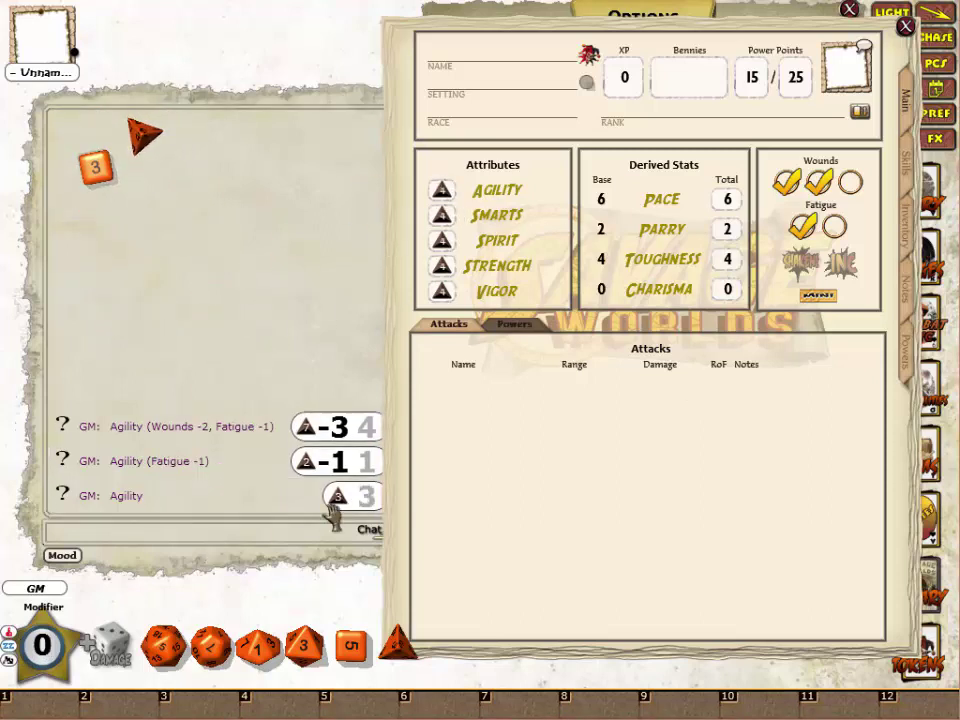